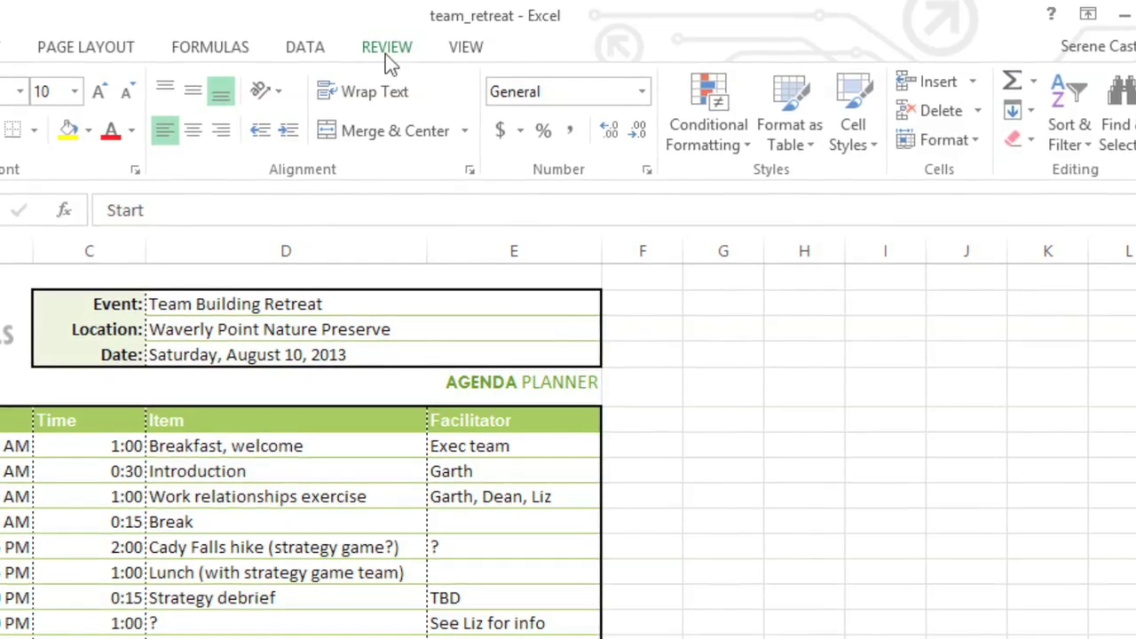
# Enable 'Track changes while editing' in Highlight Changes and confirm saving the workbook
pyautogui.click(388, 53)
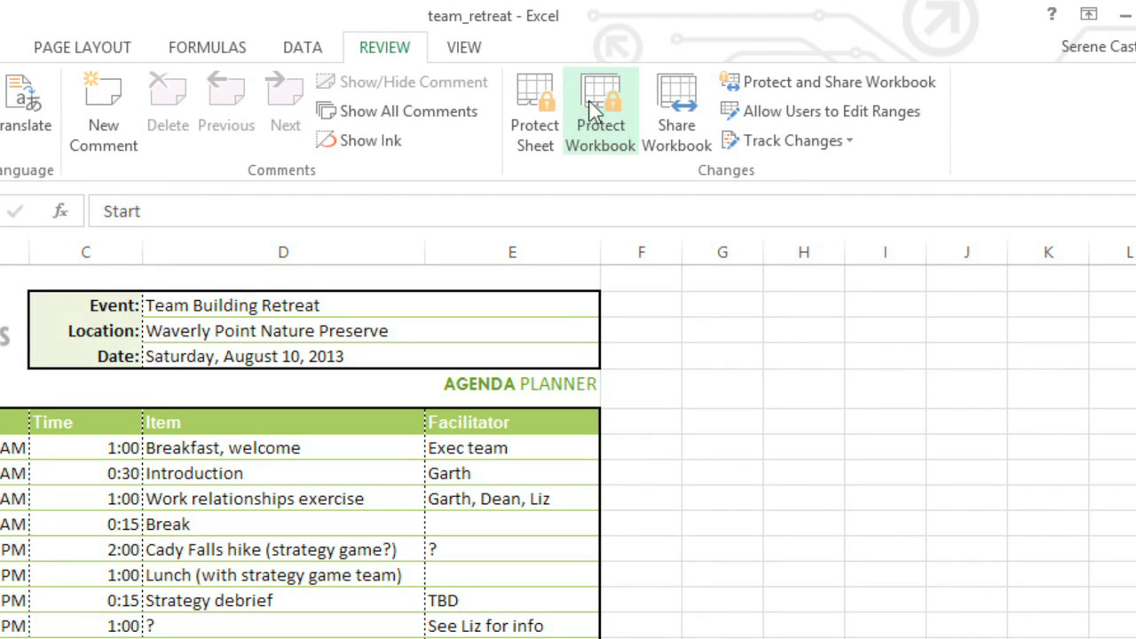
pyautogui.click(729, 145)
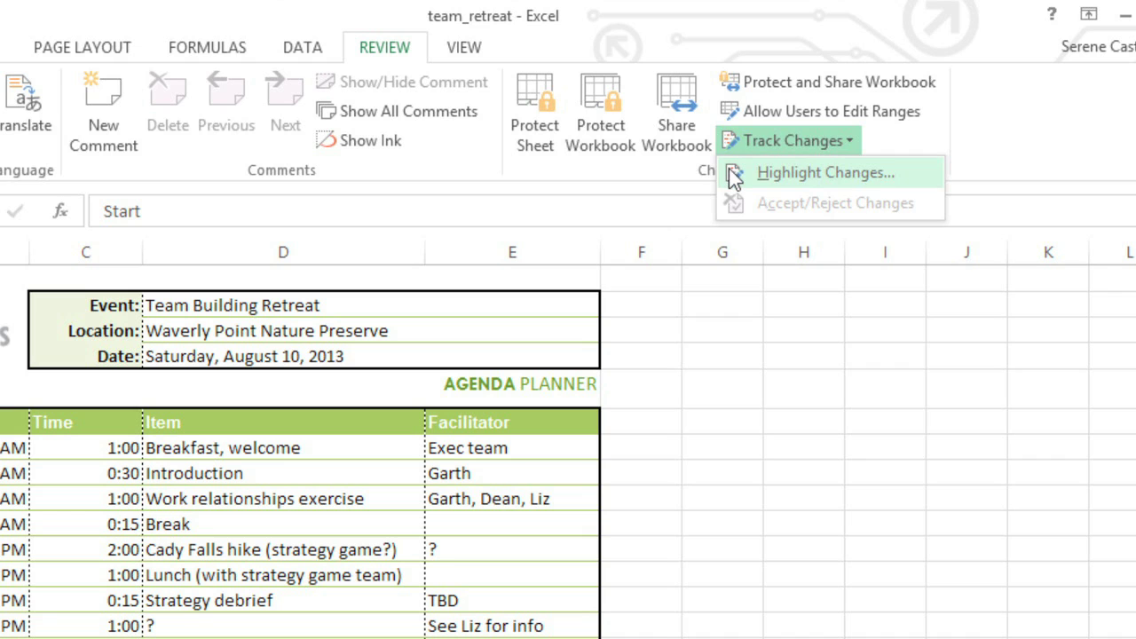
pyautogui.click(734, 175)
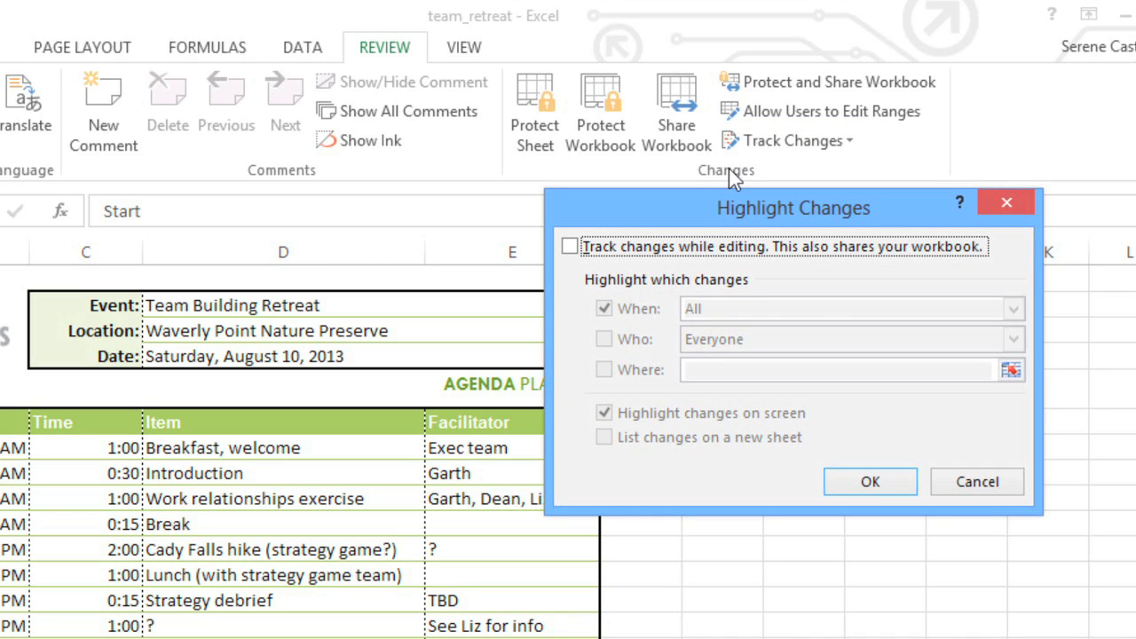
pyautogui.click(570, 247)
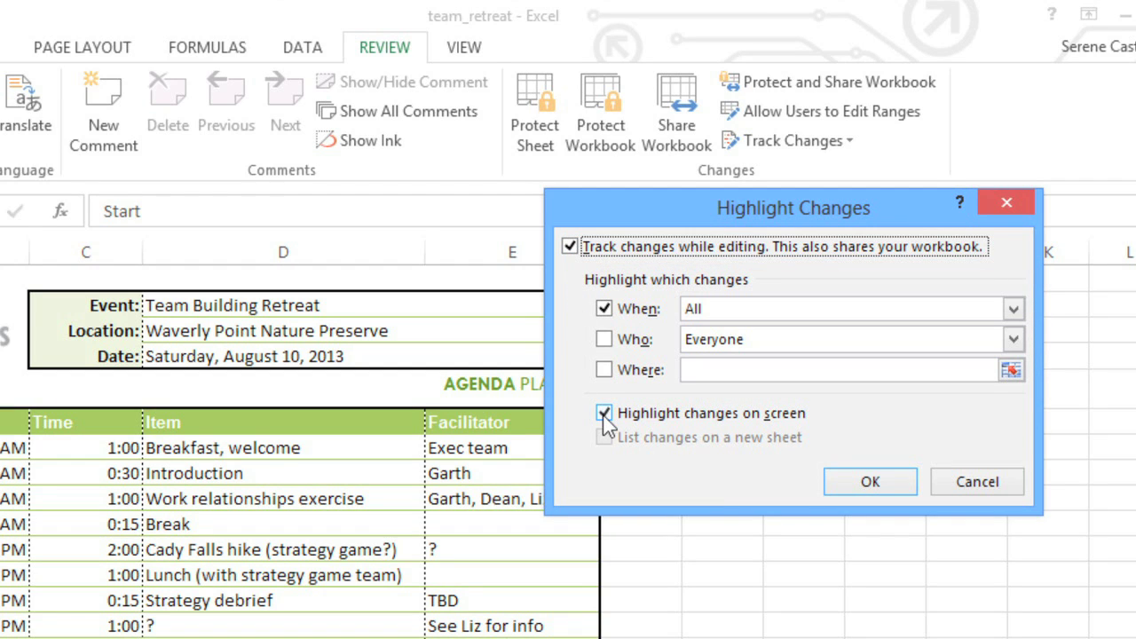
pyautogui.click(871, 480)
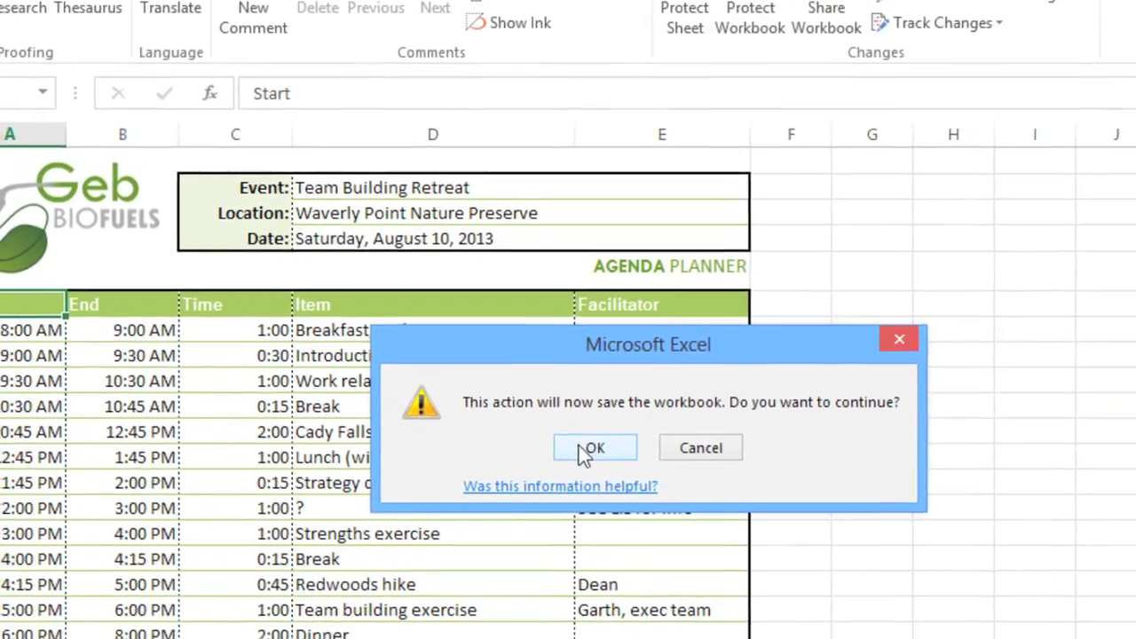
pyautogui.click(585, 453)
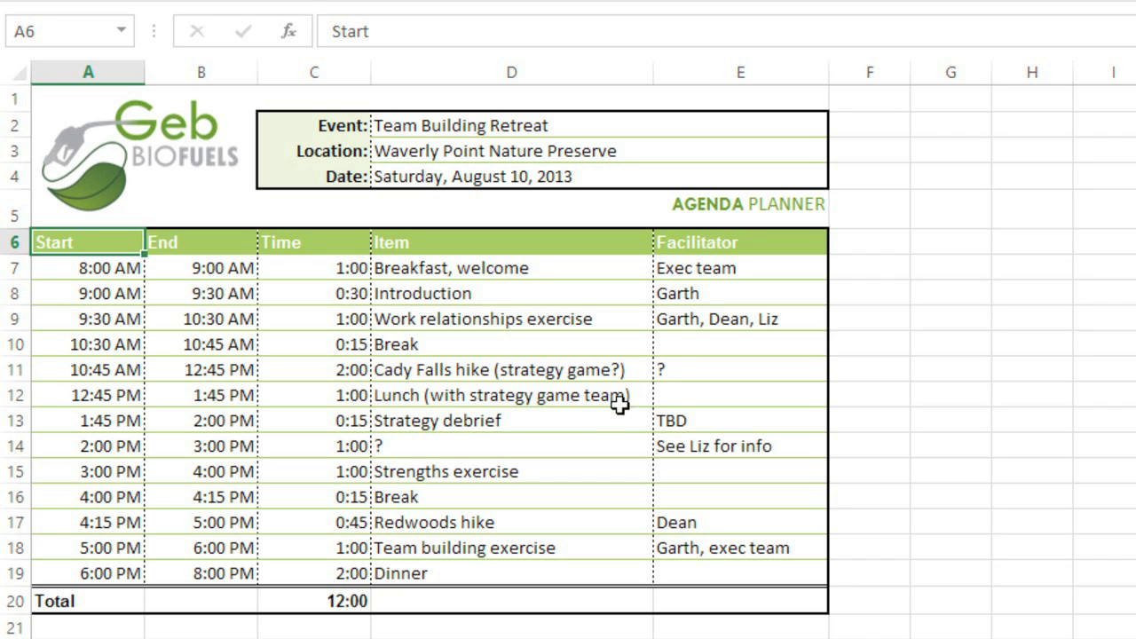
# Replace the ? in cell D14 with 'Getting to know your team'
pyautogui.click(571, 444)
pyautogui.write('Ge')
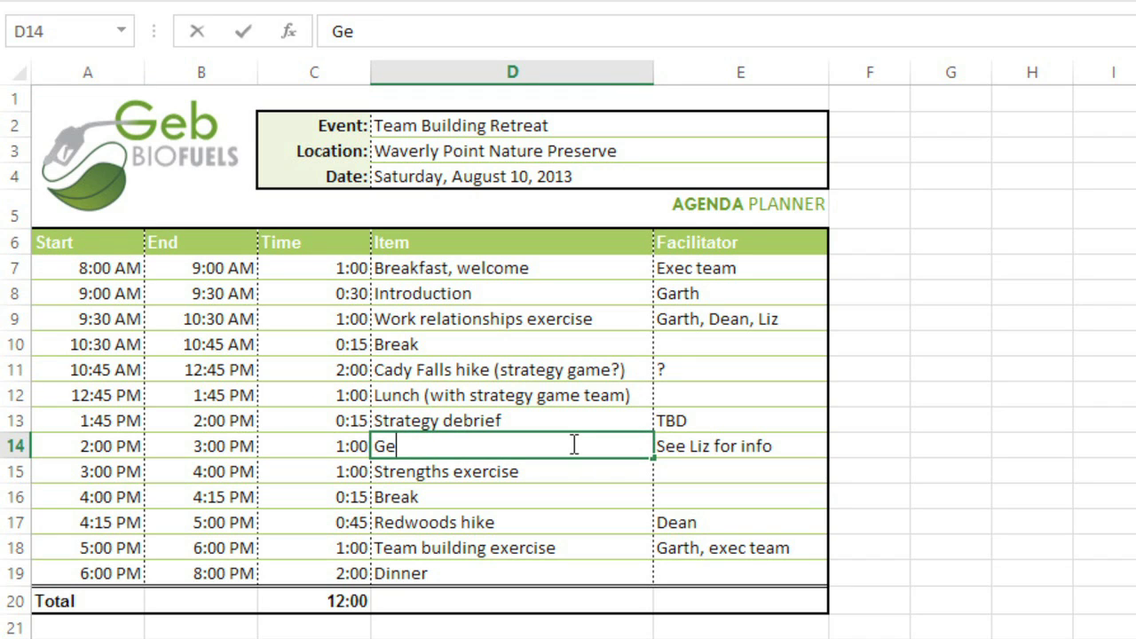
pyautogui.write('tting to know your team')
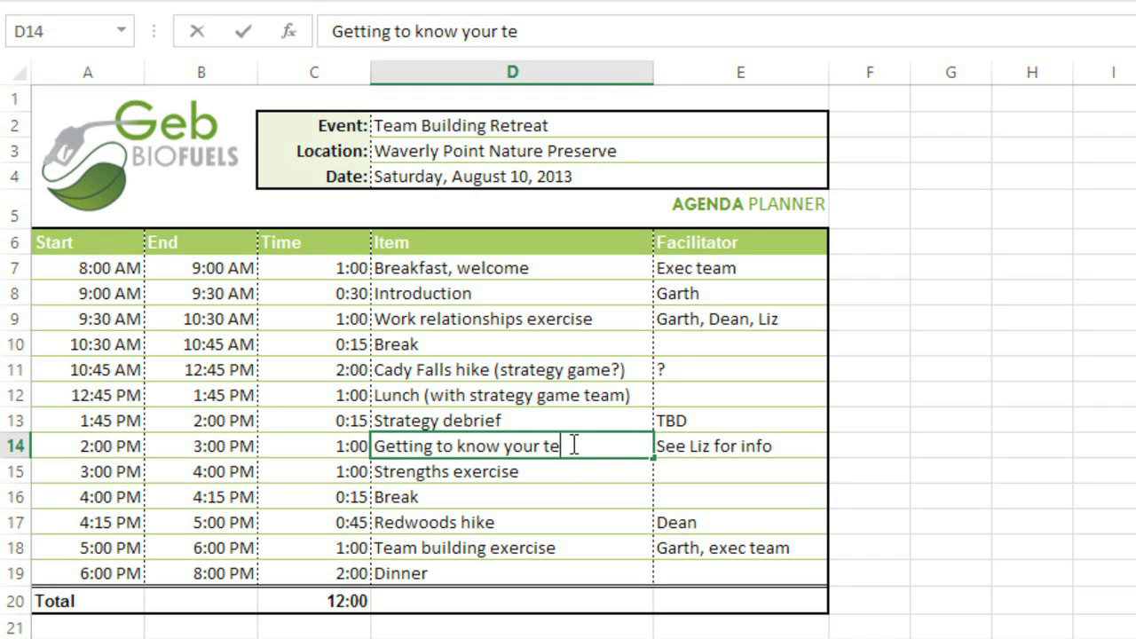
pyautogui.click(549, 513)
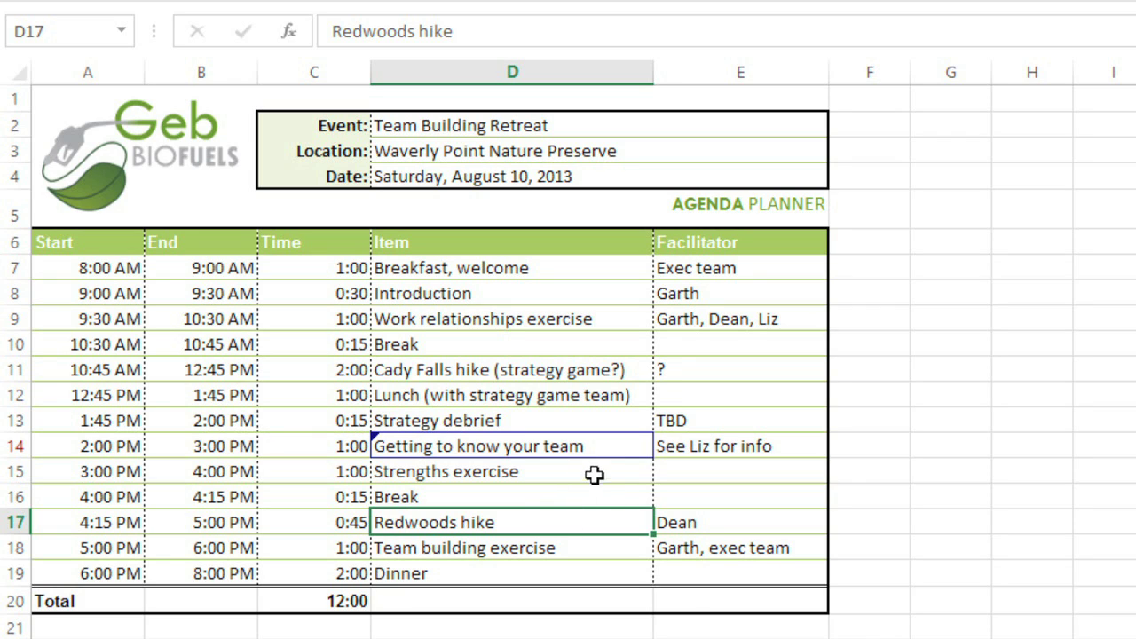
pyautogui.moveTo(609, 448)
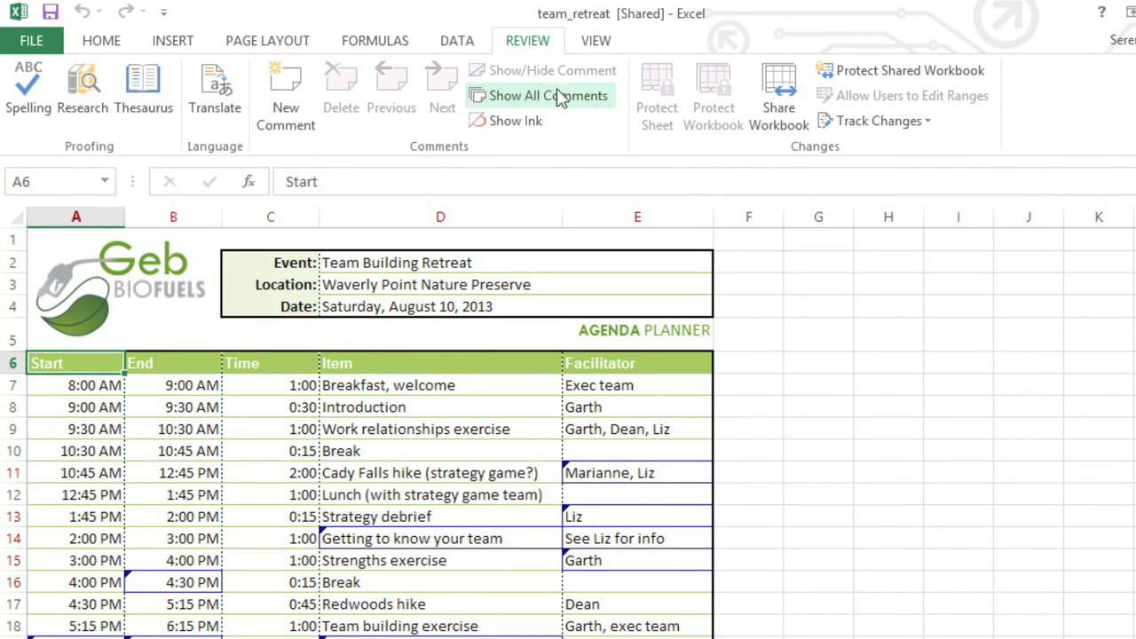
# Generate a History sheet by enabling 'List changes on a new sheet' in Highlight Changes
pyautogui.click(826, 127)
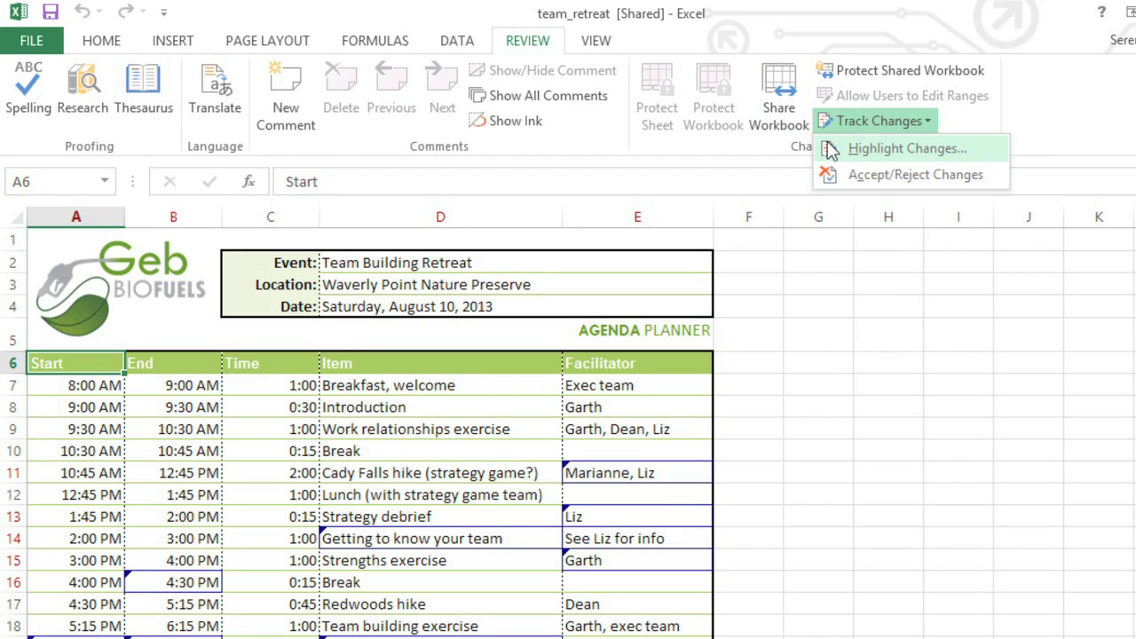
pyautogui.click(831, 151)
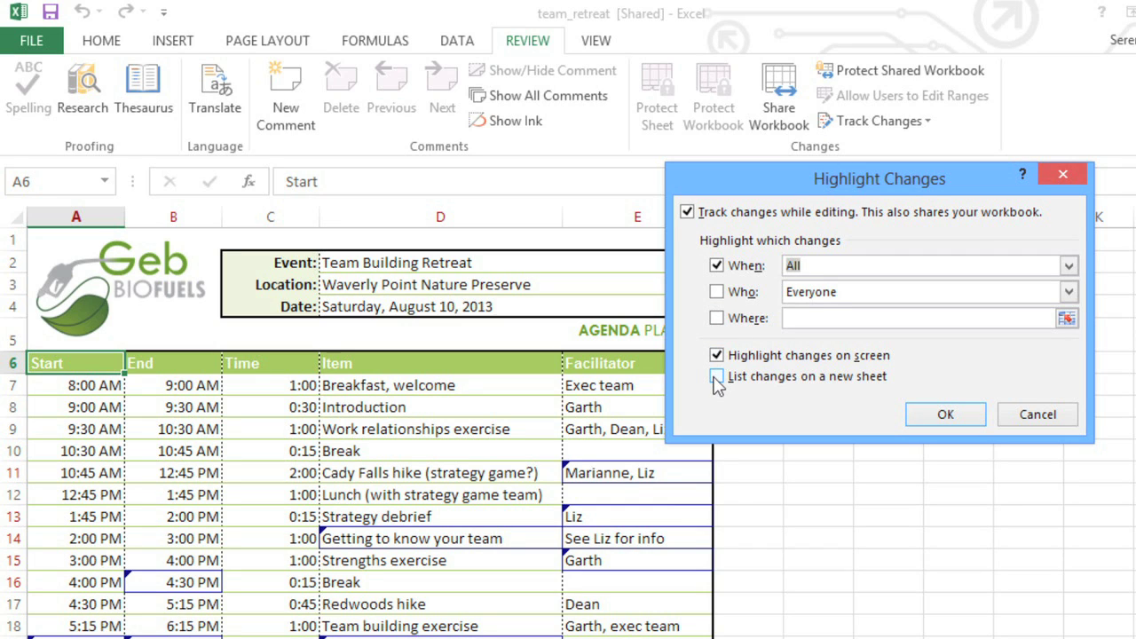
pyautogui.click(716, 377)
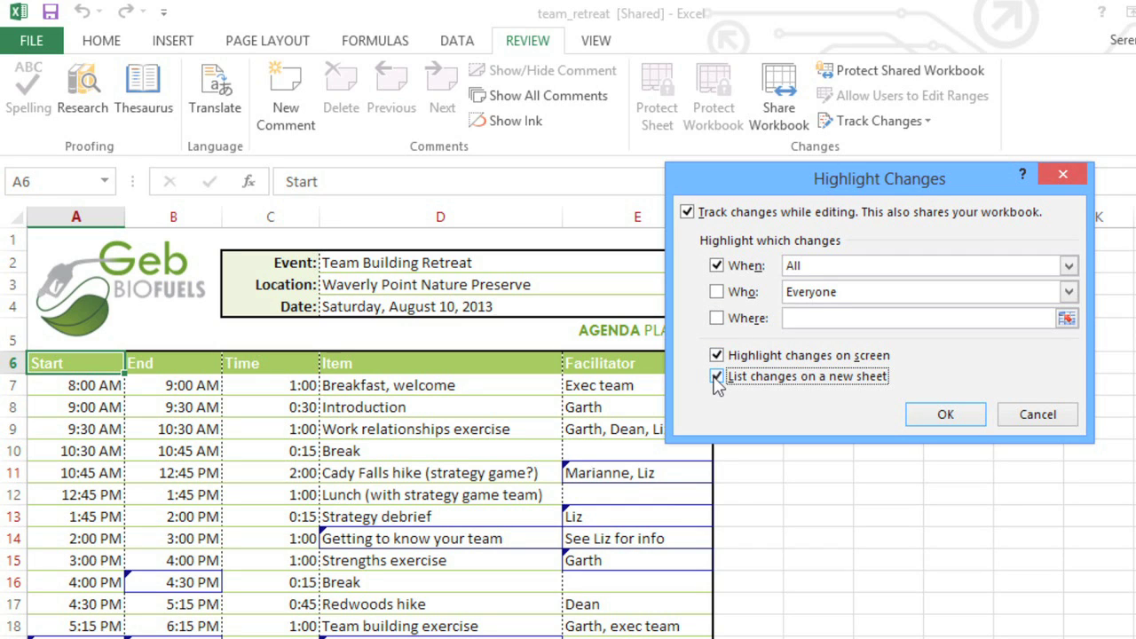
pyautogui.click(941, 415)
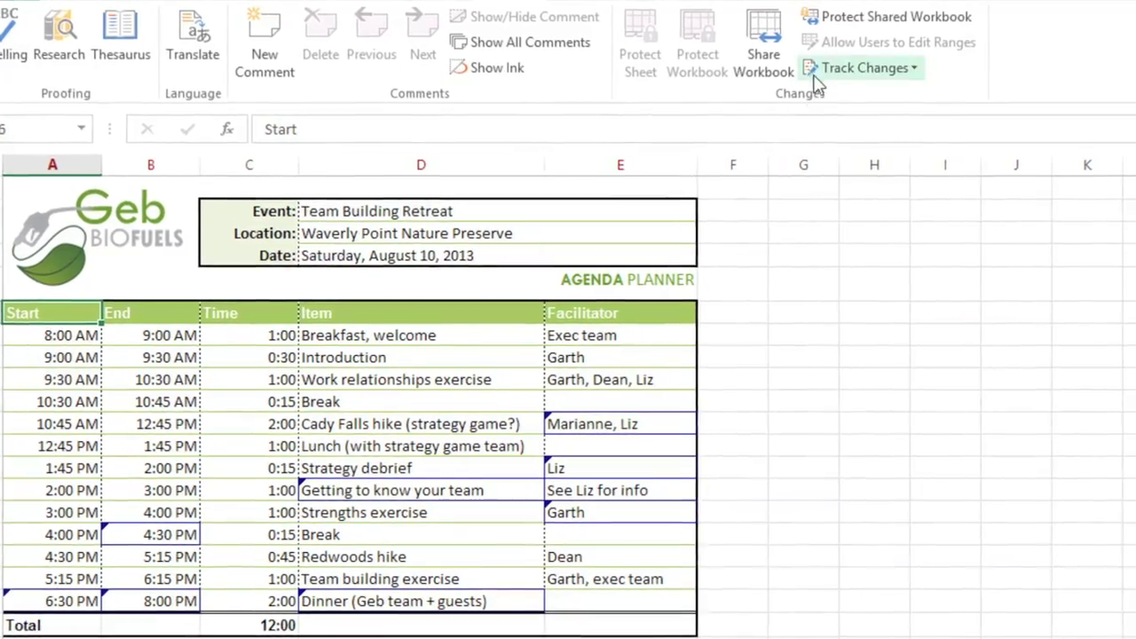
# Accept all eight not-yet-reviewed tracked changes with Accept All
pyautogui.click(811, 71)
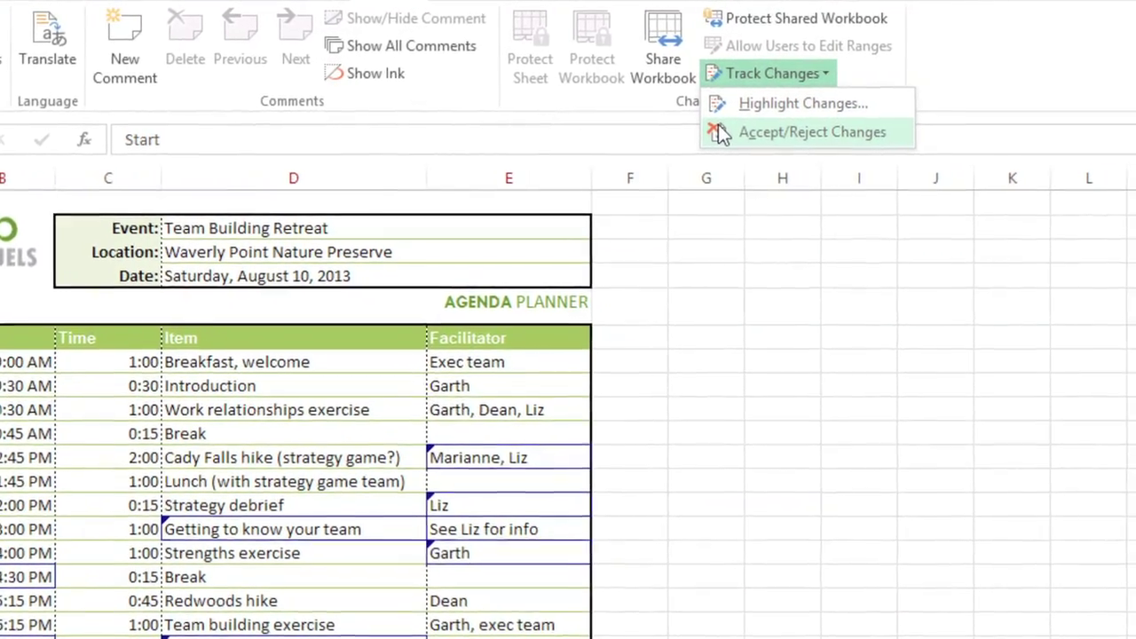
pyautogui.click(720, 133)
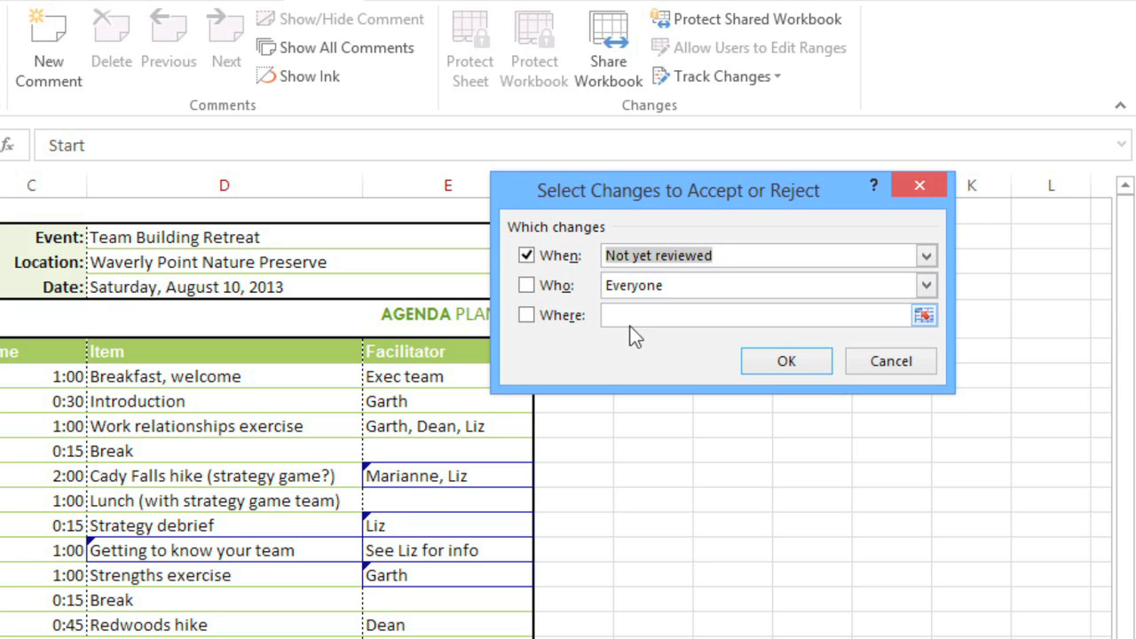
pyautogui.click(770, 362)
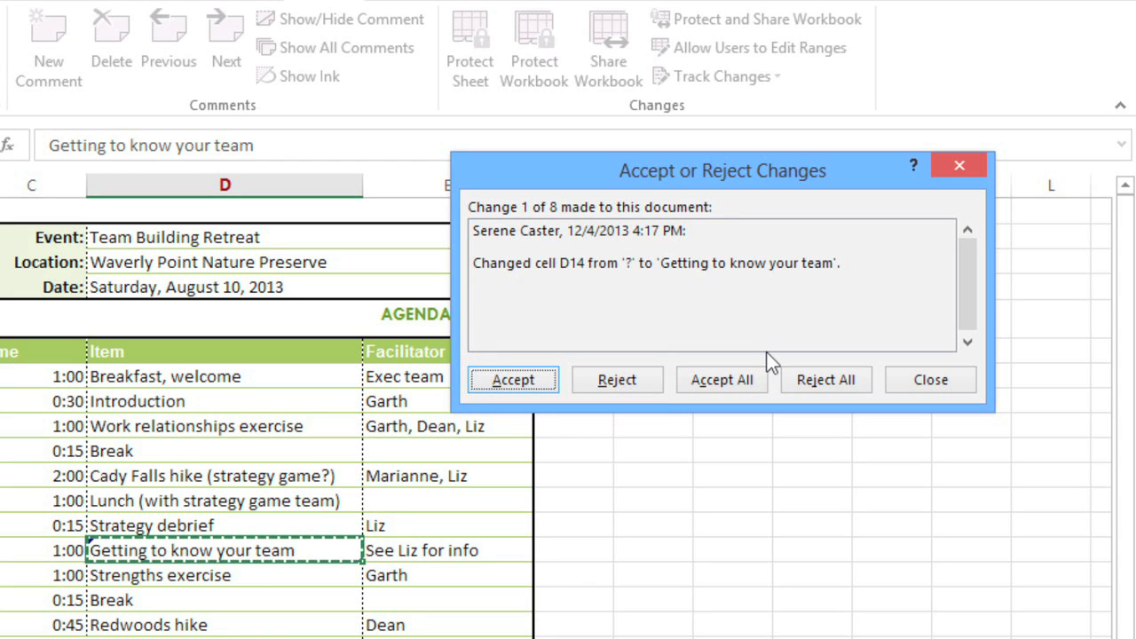
pyautogui.click(728, 384)
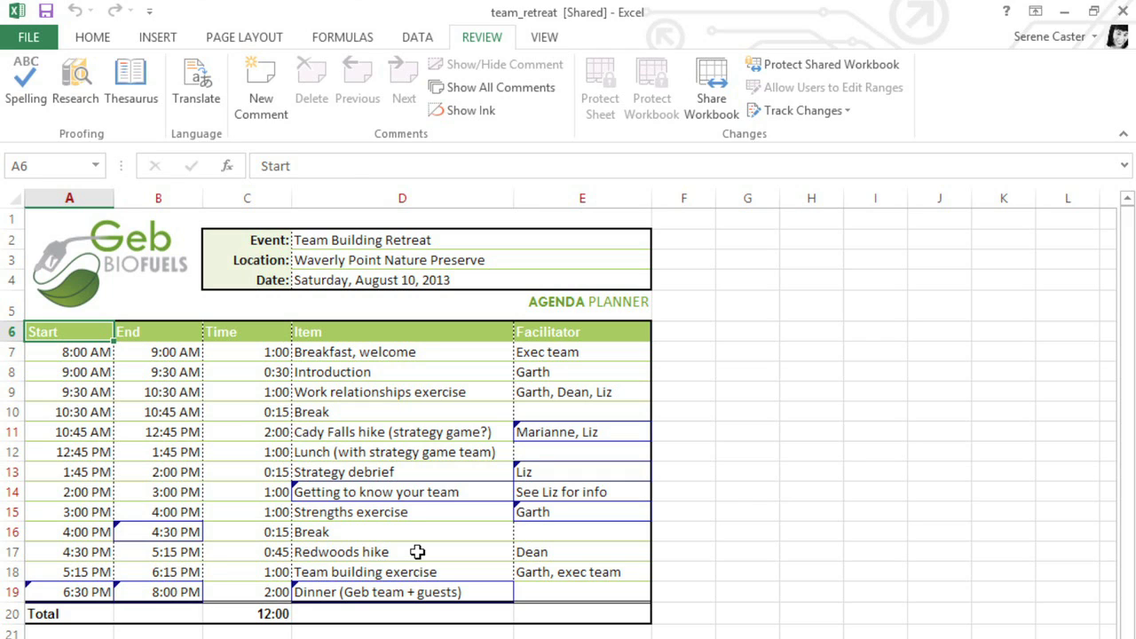
# Comment 'How many miles is the hike again?' on the Redwoods hike cell D17
pyautogui.click(418, 552)
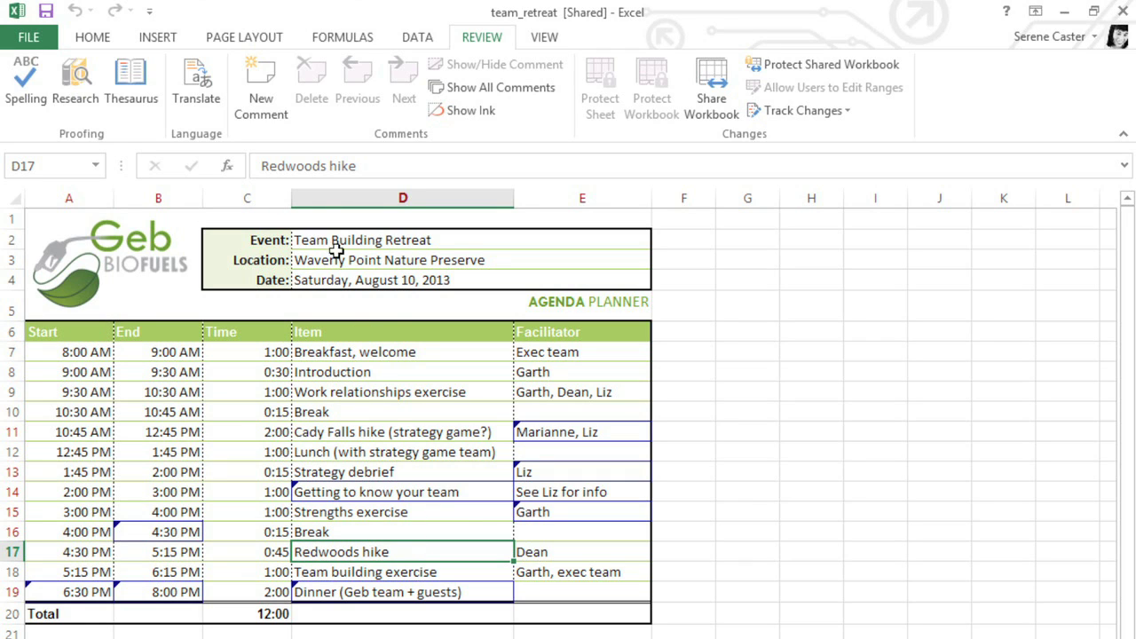
pyautogui.click(261, 98)
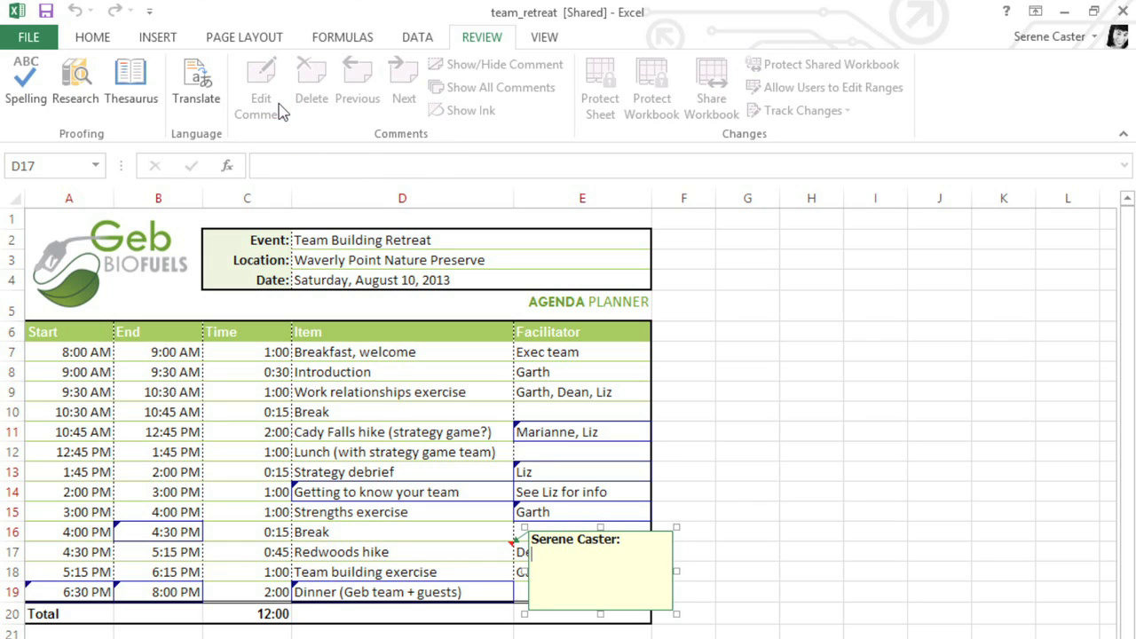
pyautogui.write('How many mile')
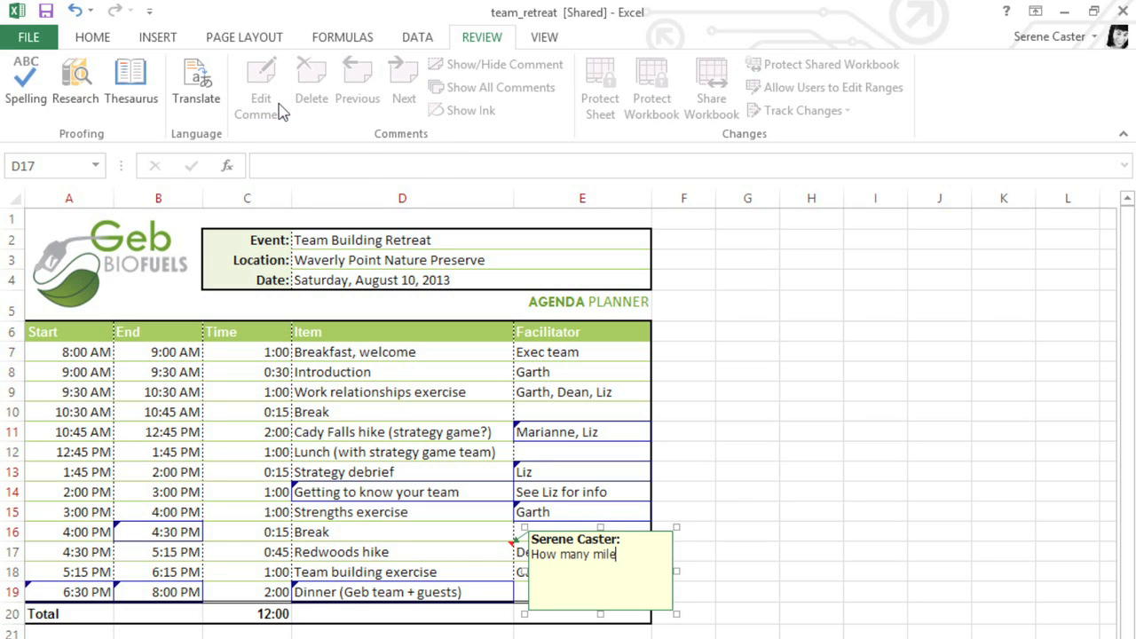
pyautogui.write('s is the hike again')
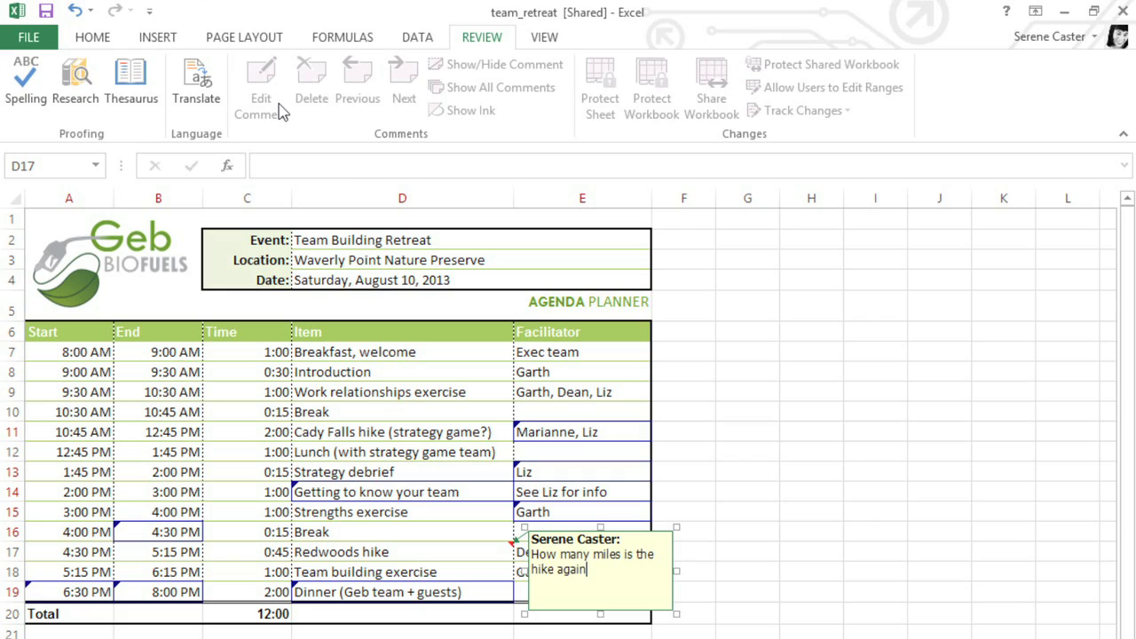
pyautogui.write('?')
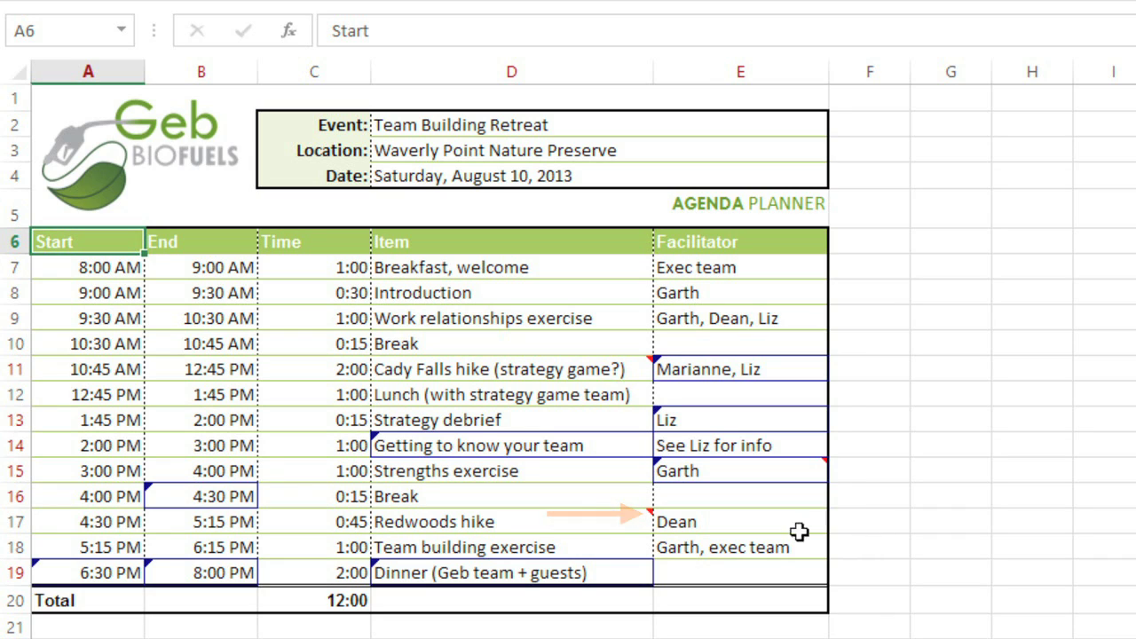
pyautogui.moveTo(613, 524)
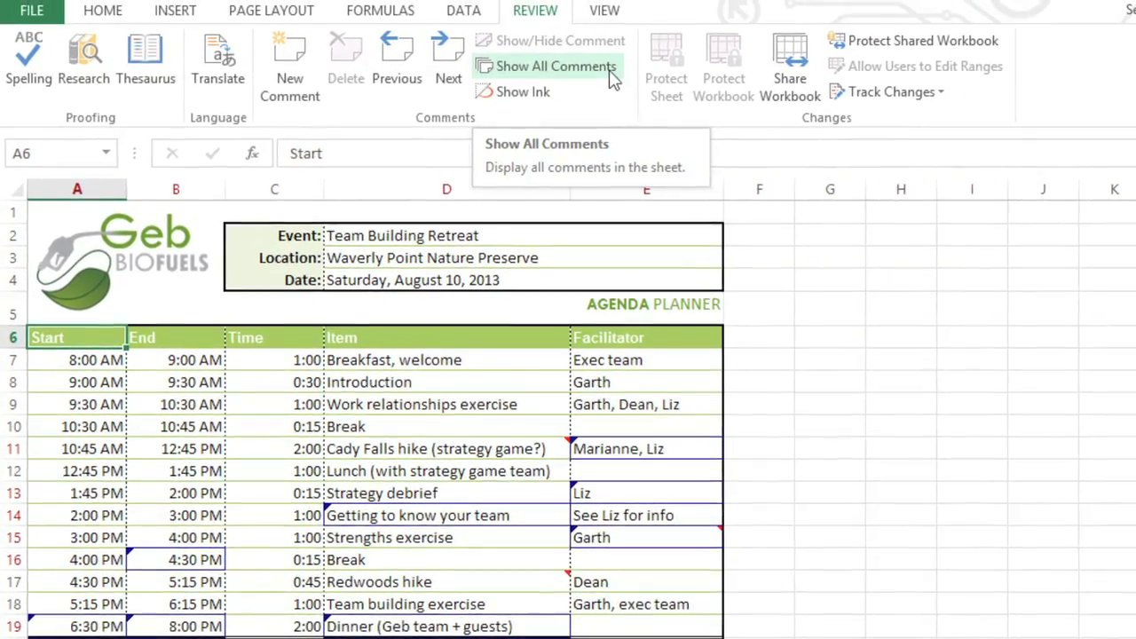
# Add the reply 'Sure!' to the existing comment on cell E15
pyautogui.click(613, 78)
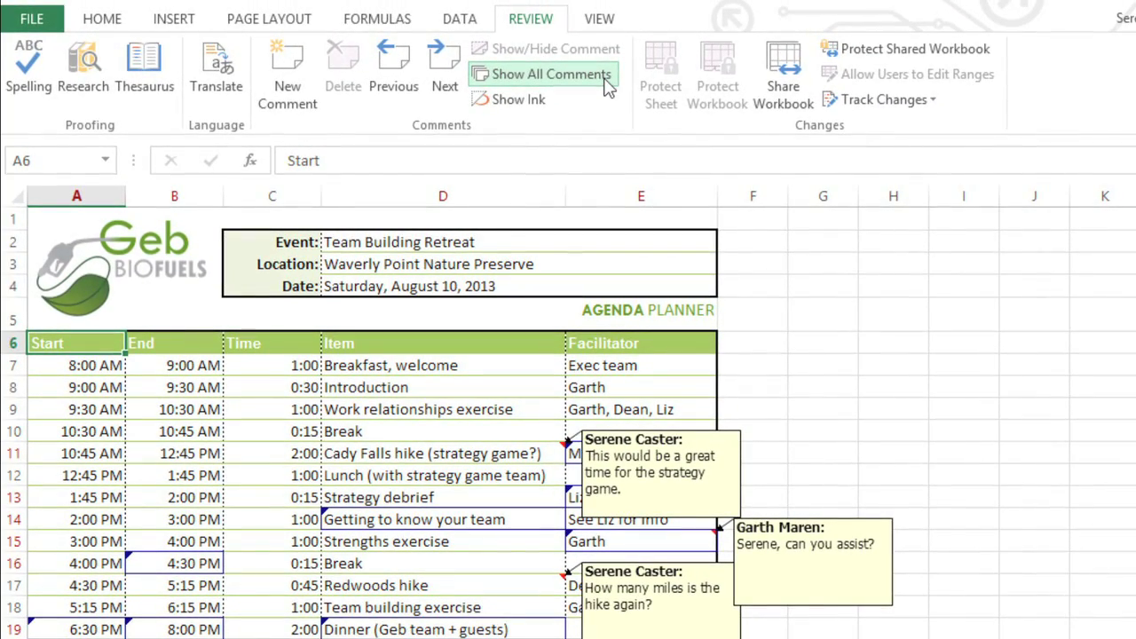
pyautogui.click(607, 78)
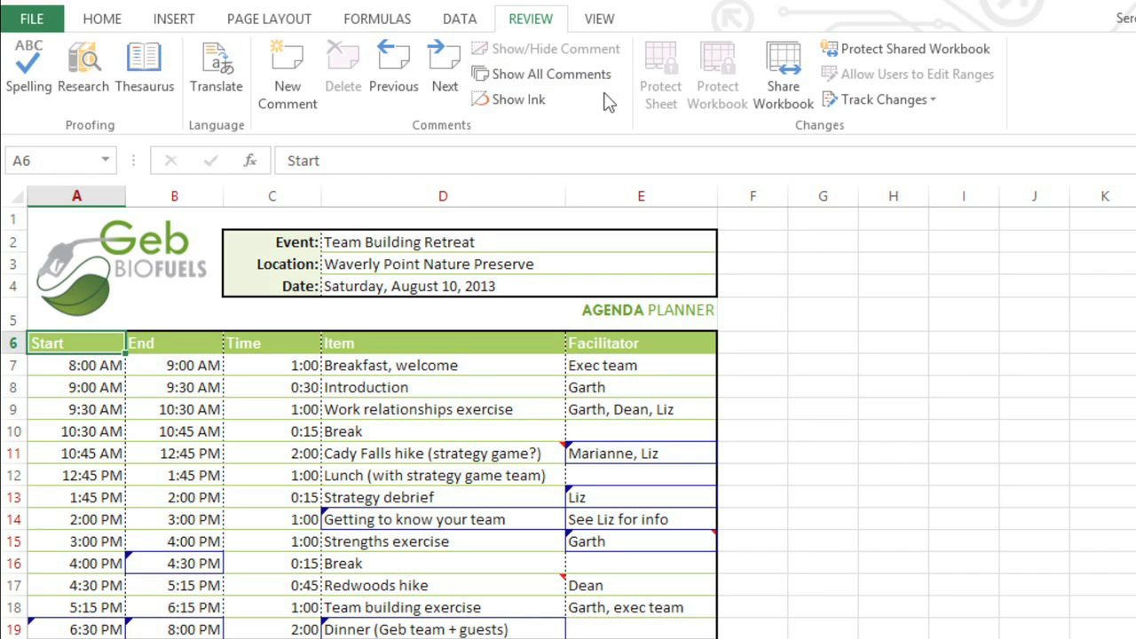
pyautogui.click(632, 539)
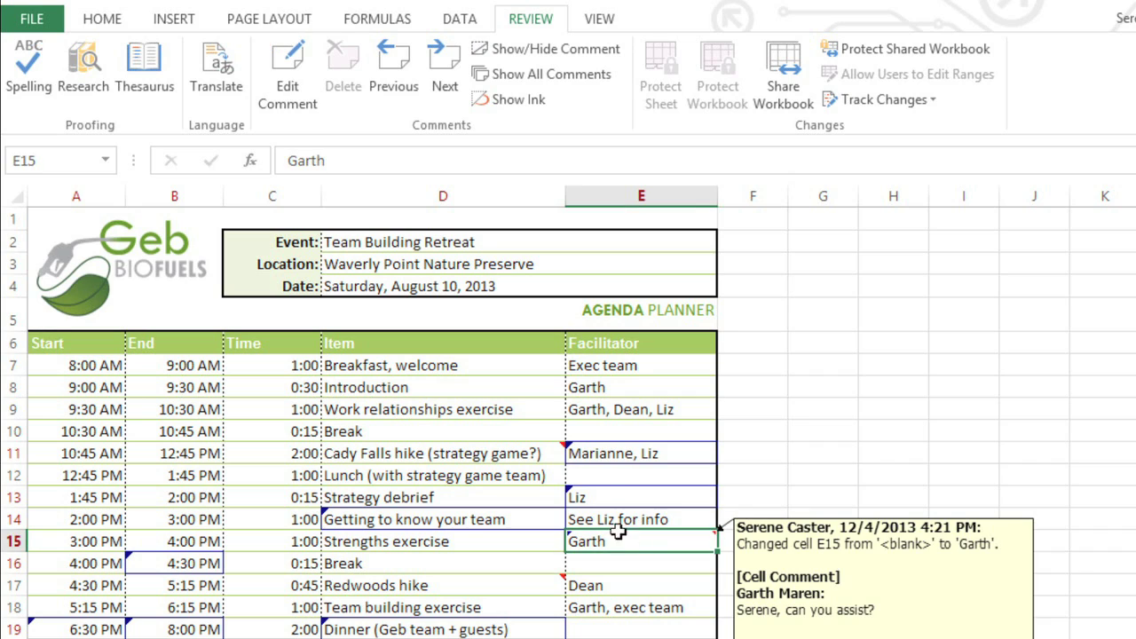
pyautogui.click(302, 77)
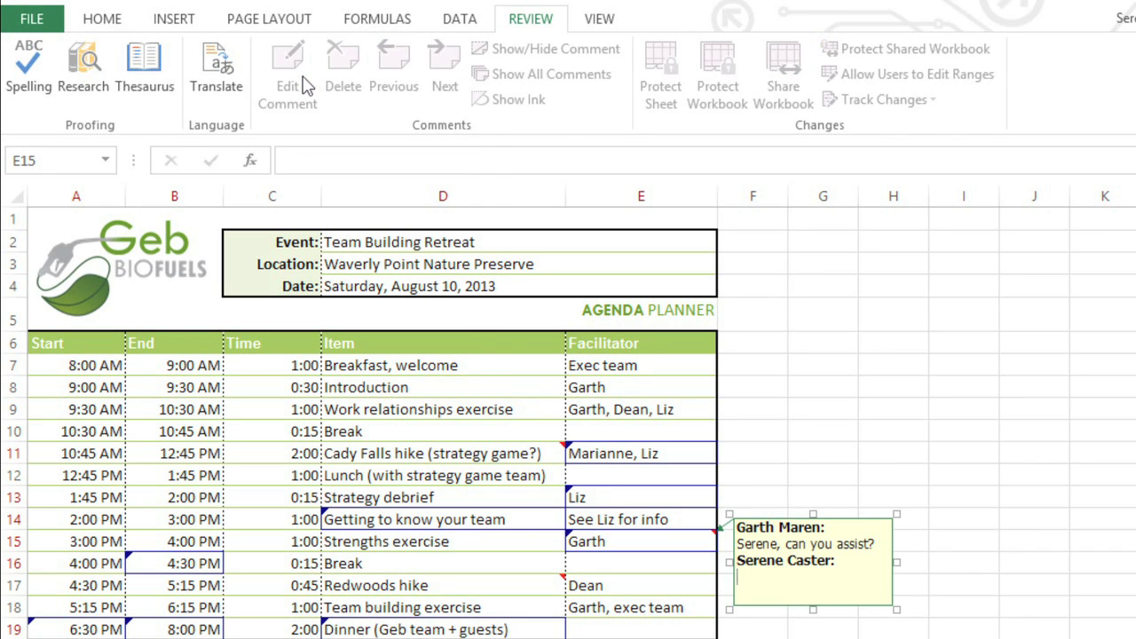
pyautogui.write('Sure!')
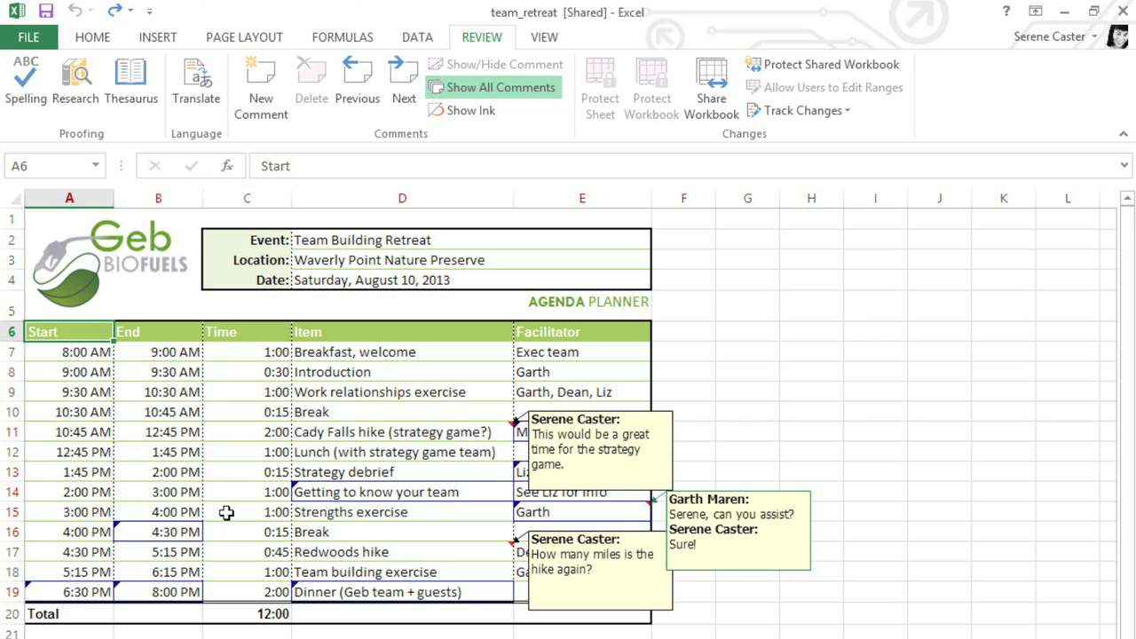
# Delete the comments on cells D17, D11 and E15
pyautogui.click(419, 550)
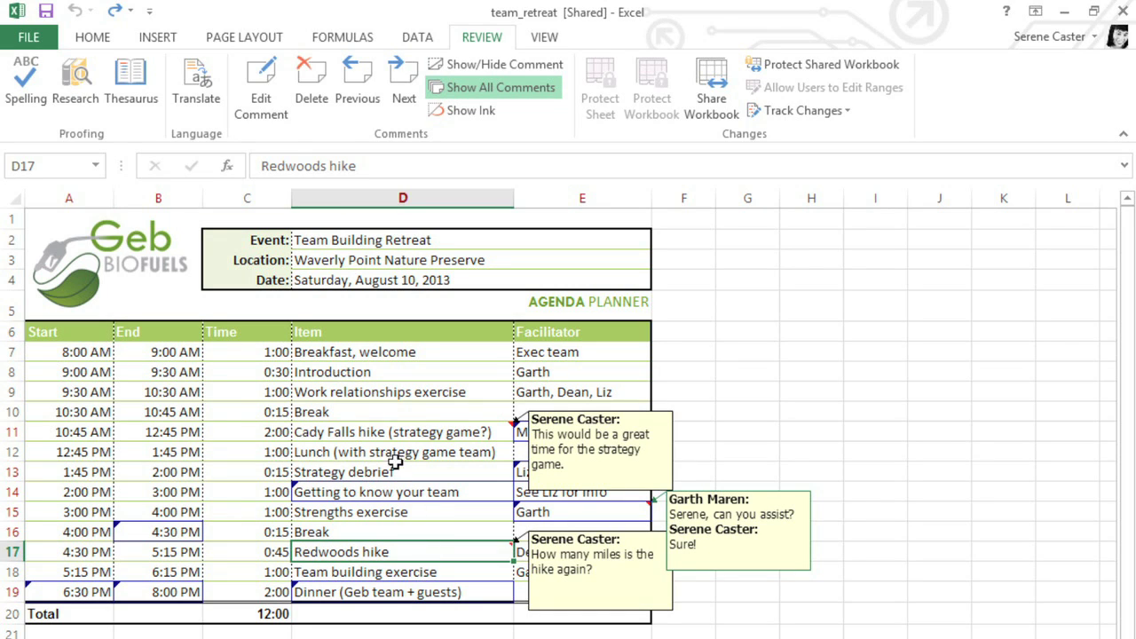
pyautogui.click(311, 98)
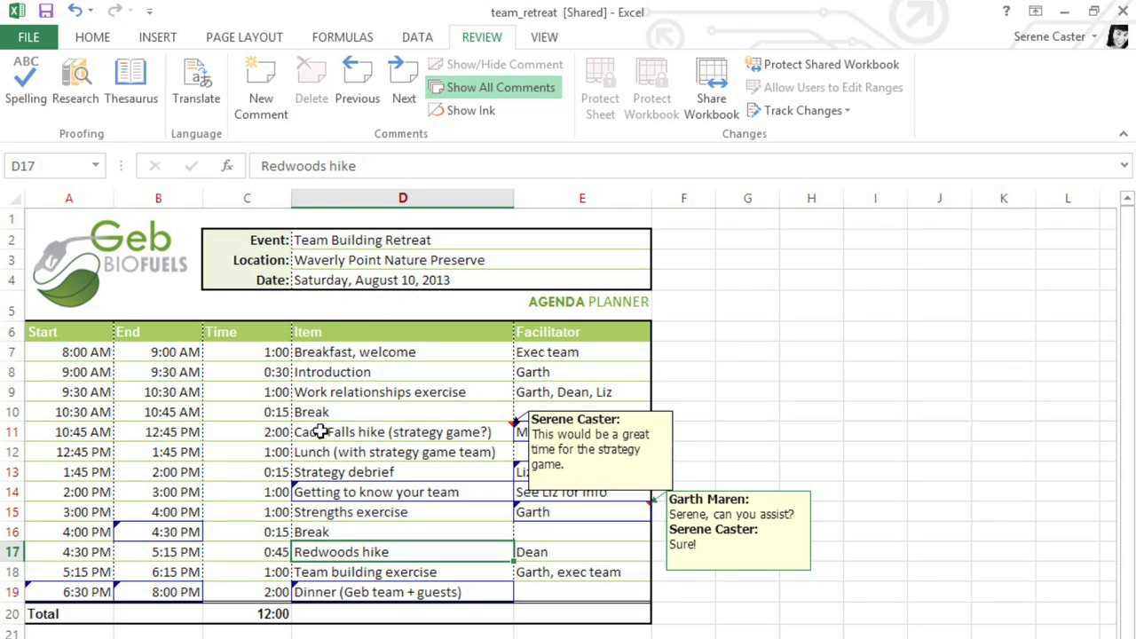
pyautogui.click(320, 432)
pyautogui.click(313, 99)
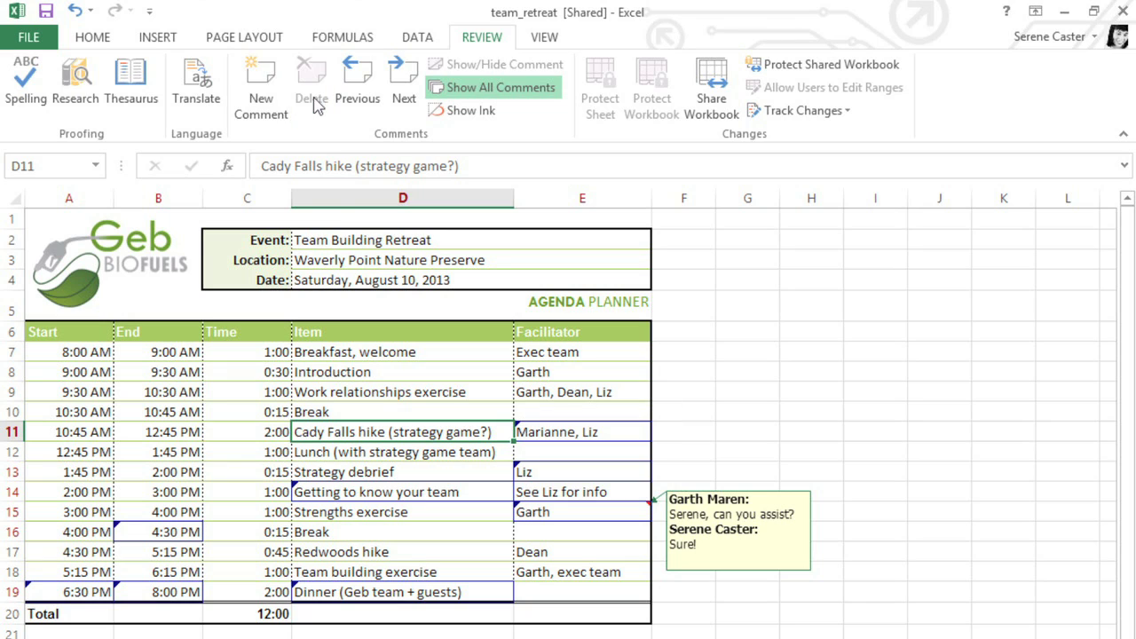
pyautogui.click(520, 502)
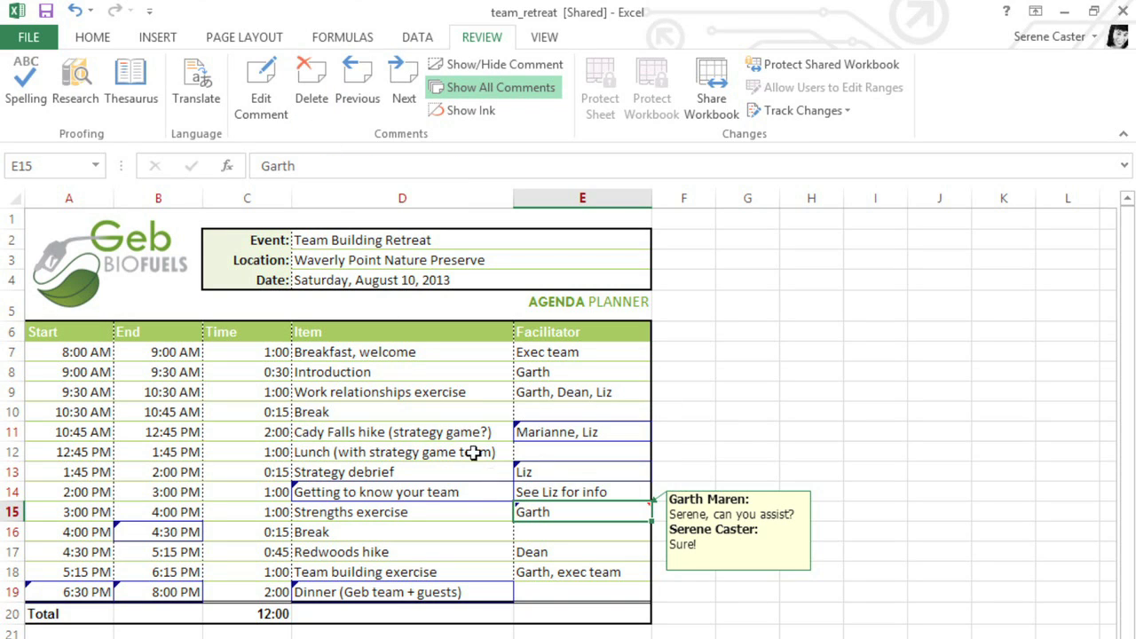
pyautogui.click(319, 107)
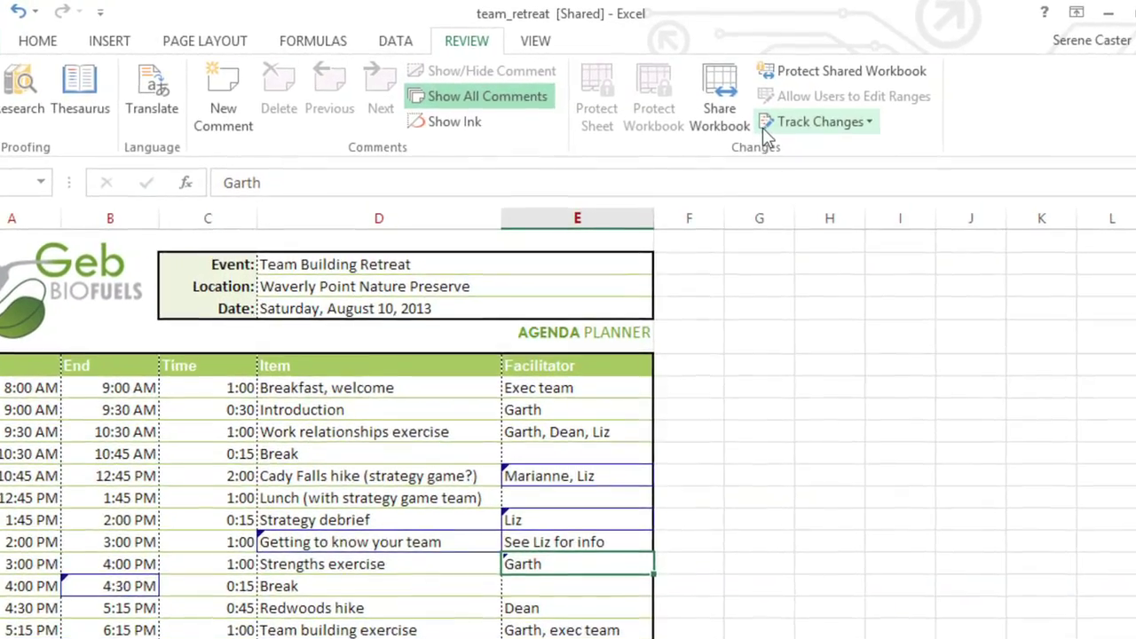
# Uncheck 'Track changes while editing' and confirm removing the workbook from shared use
pyautogui.click(765, 130)
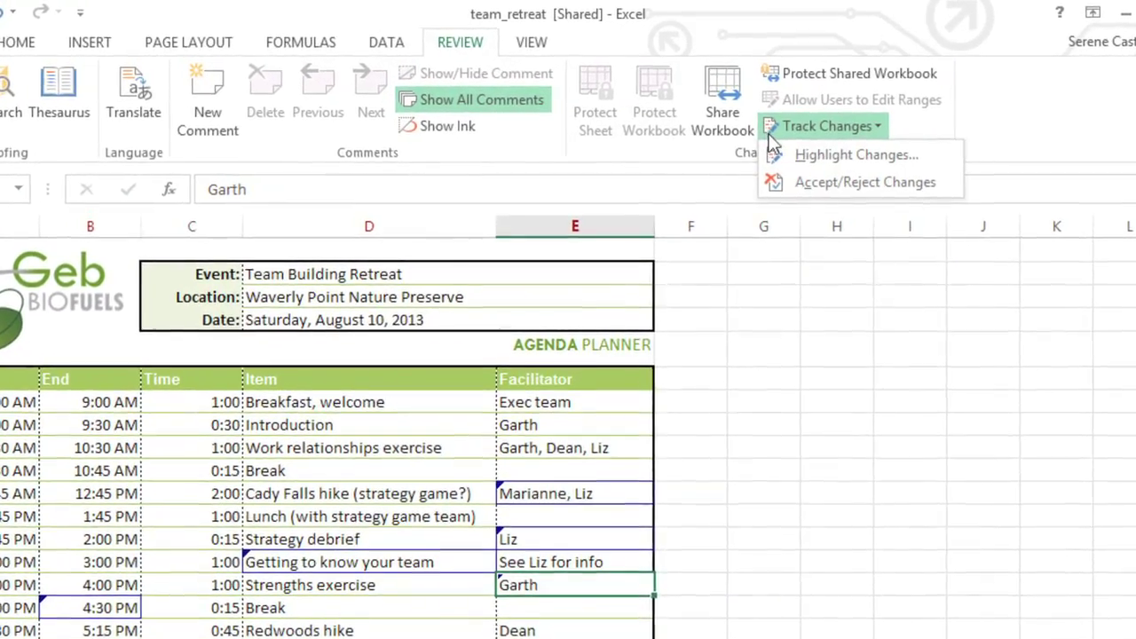
pyautogui.click(778, 158)
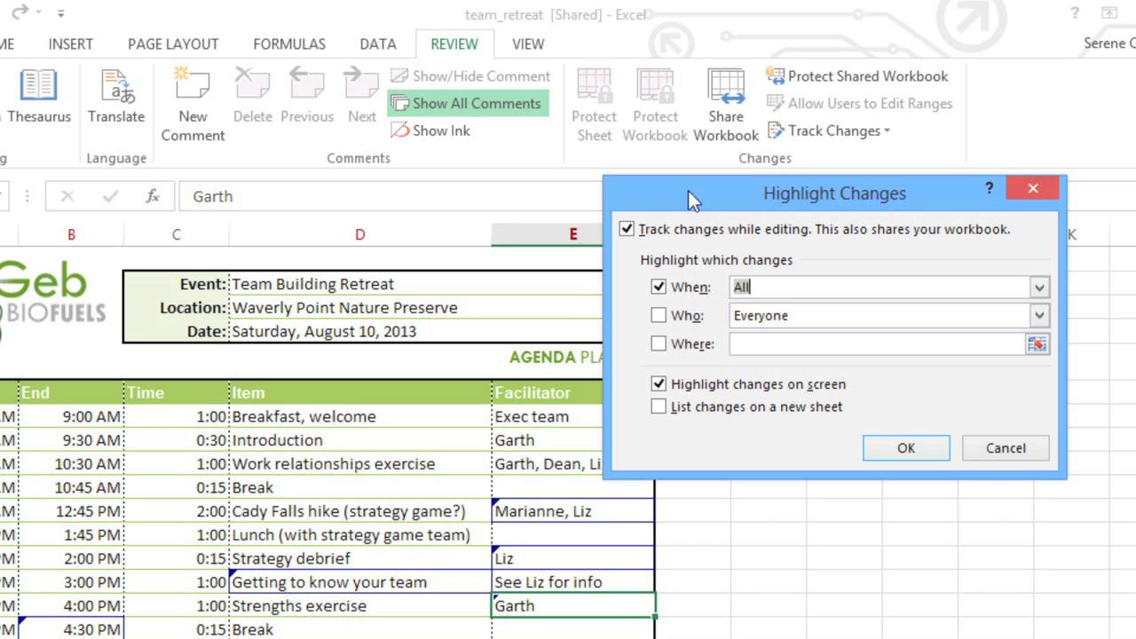
pyautogui.click(626, 229)
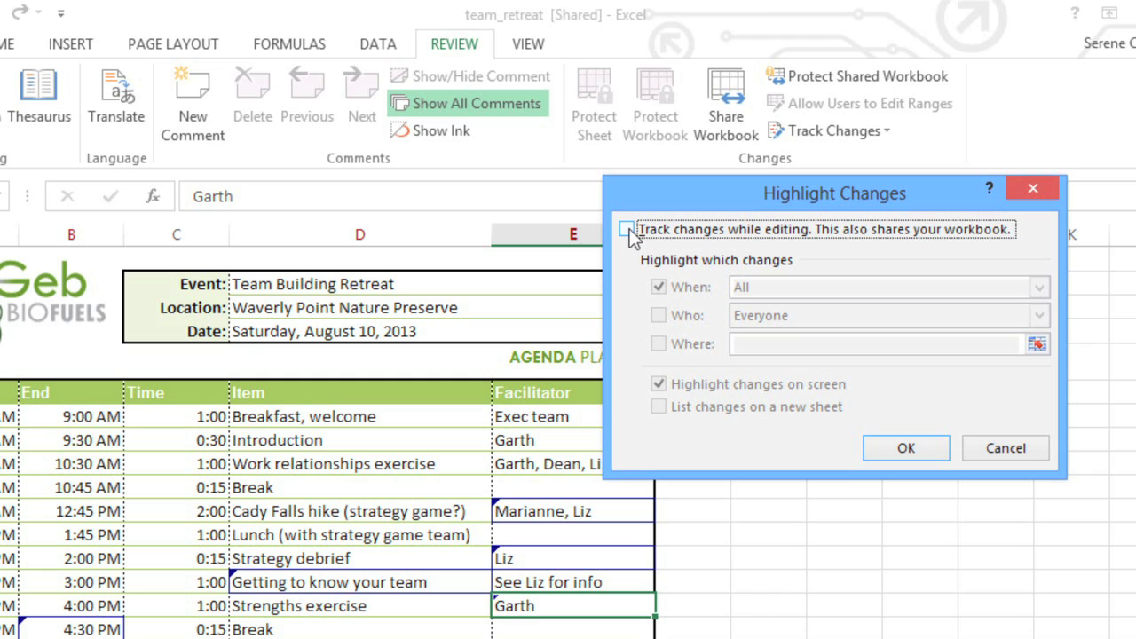
pyautogui.click(895, 448)
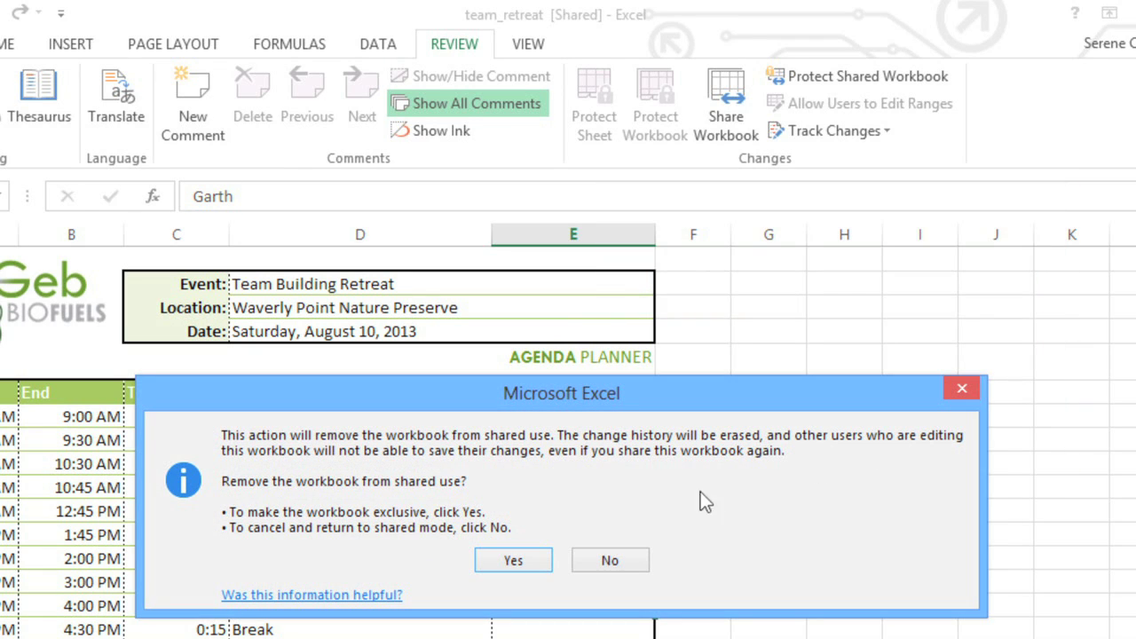
pyautogui.click(513, 562)
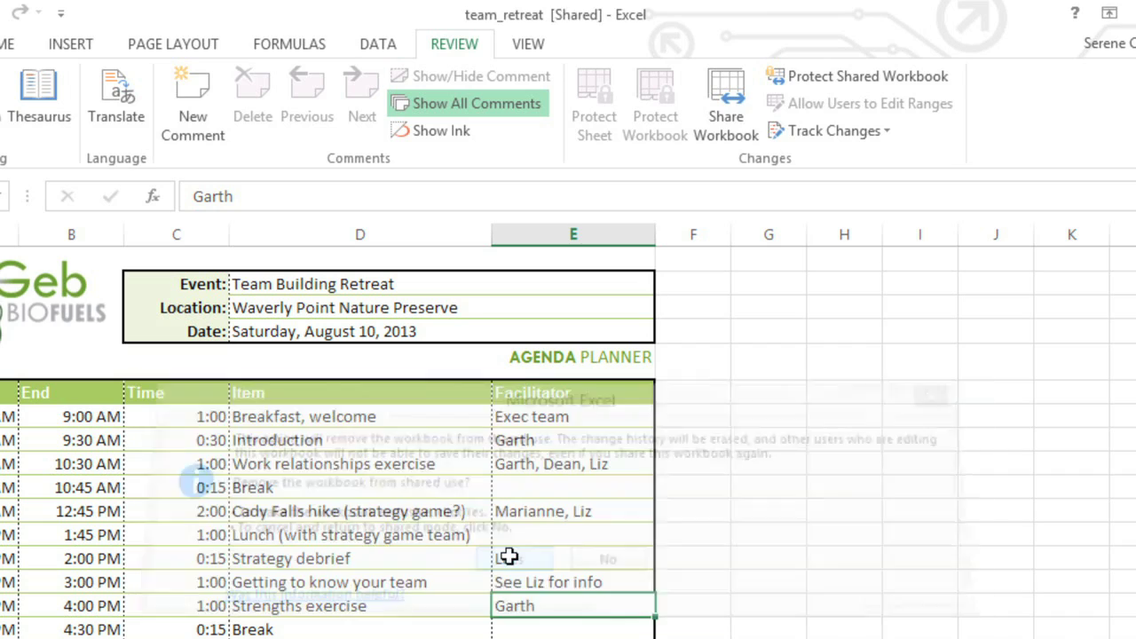